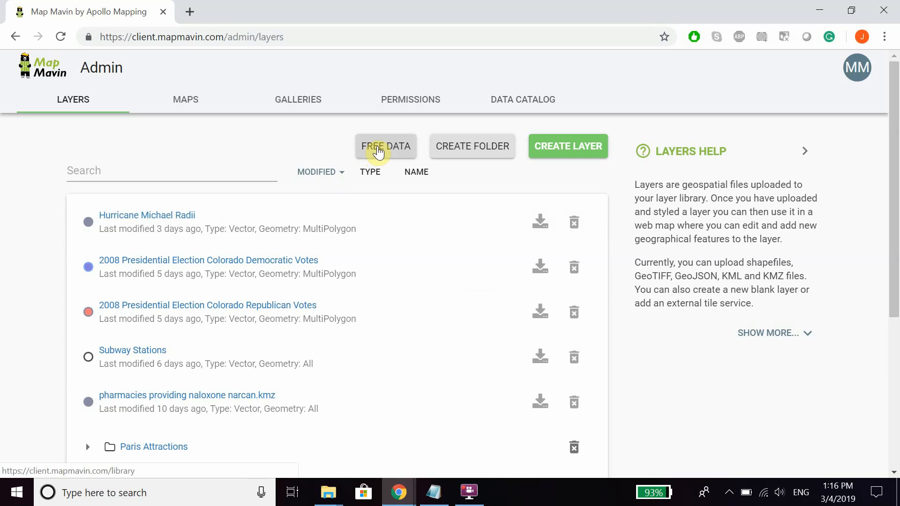
# Look through the open datasets in the Data Catalog and their option to import into own layers.
pyautogui.click(518, 105)
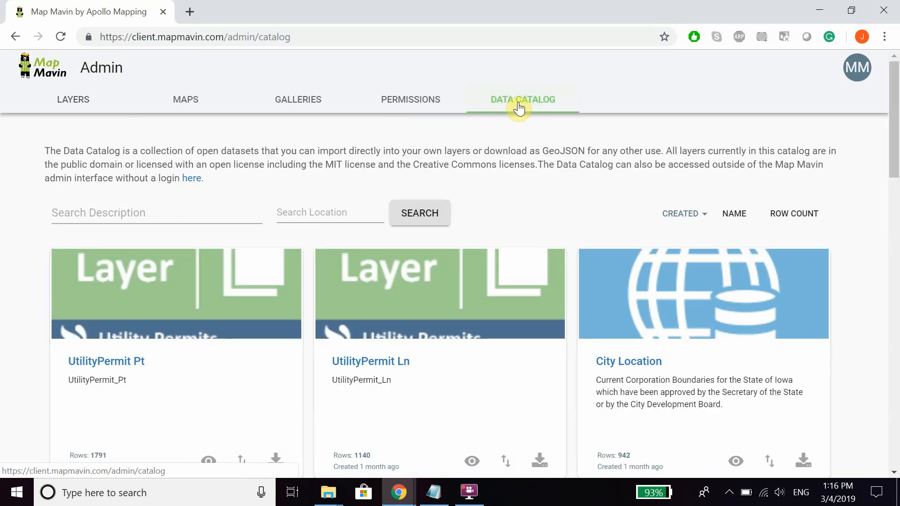
pyautogui.scroll(-3, 494, 294)
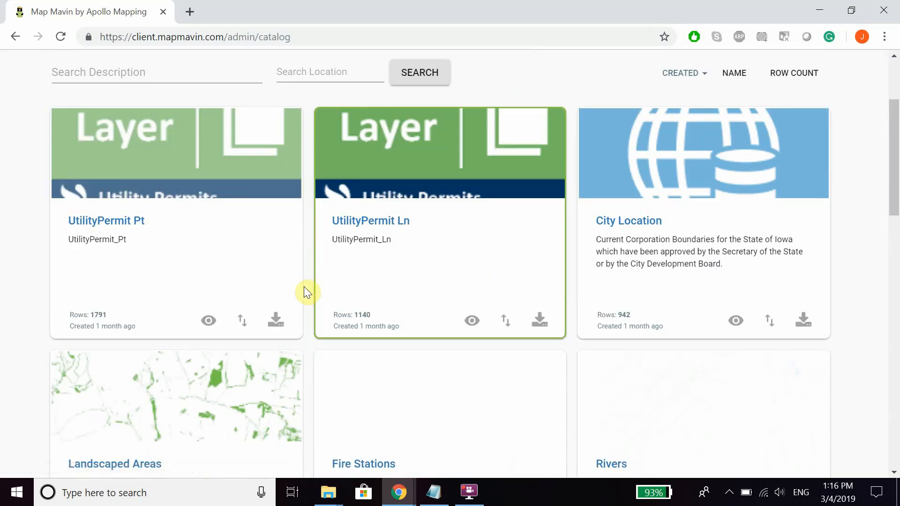
pyautogui.scroll(2, 295, 309)
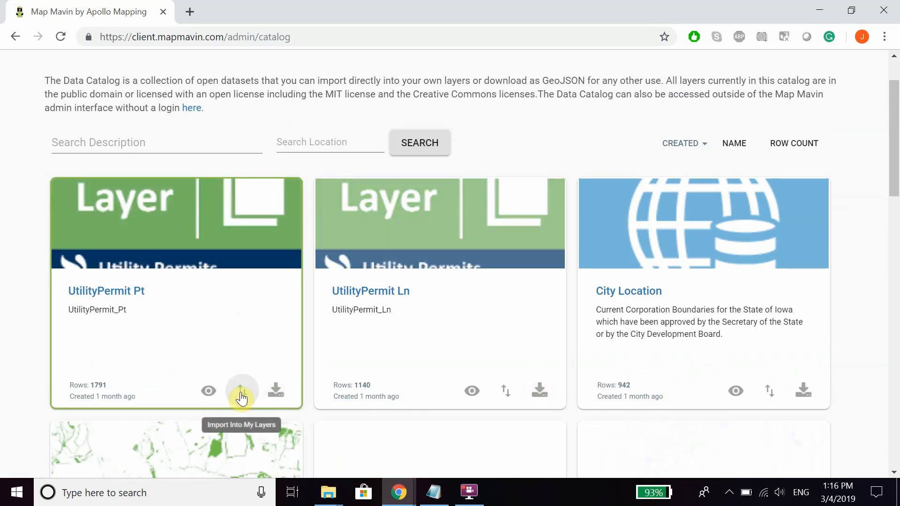
pyautogui.scroll(2, 241, 398)
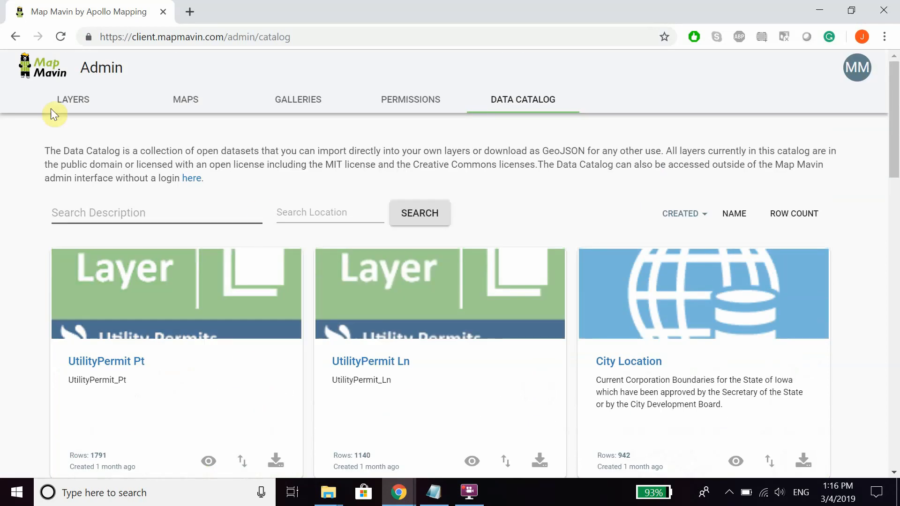
# Prepare a bulk layer upload of the three files in Sample Files with saving to a folder enabled, and close it without submitting.
pyautogui.click(61, 114)
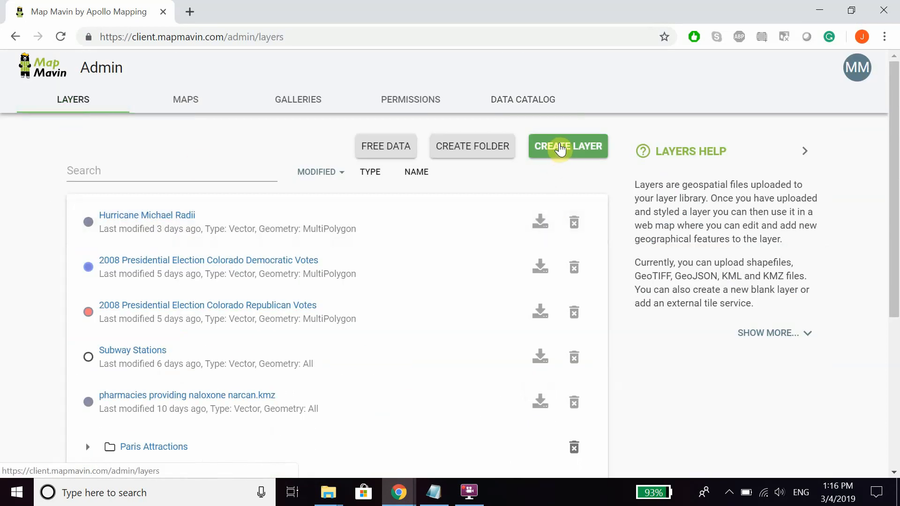
pyautogui.click(560, 149)
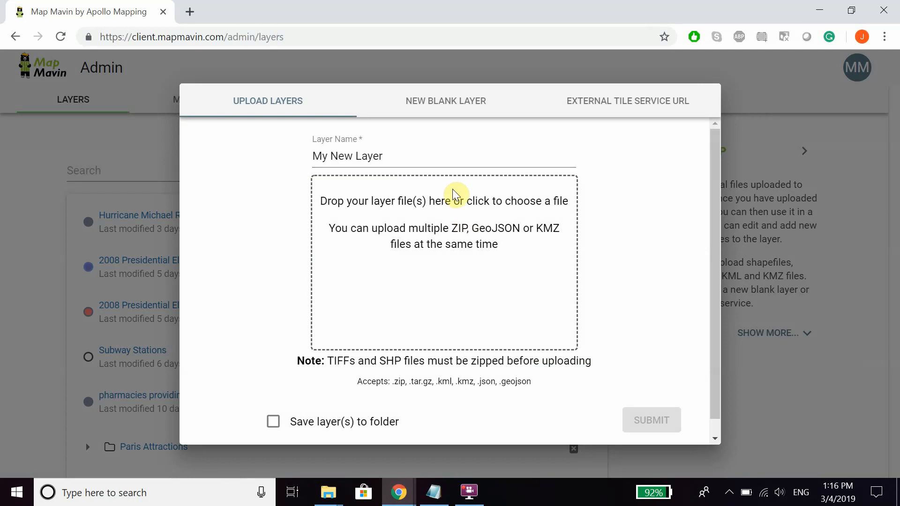
pyautogui.click(450, 231)
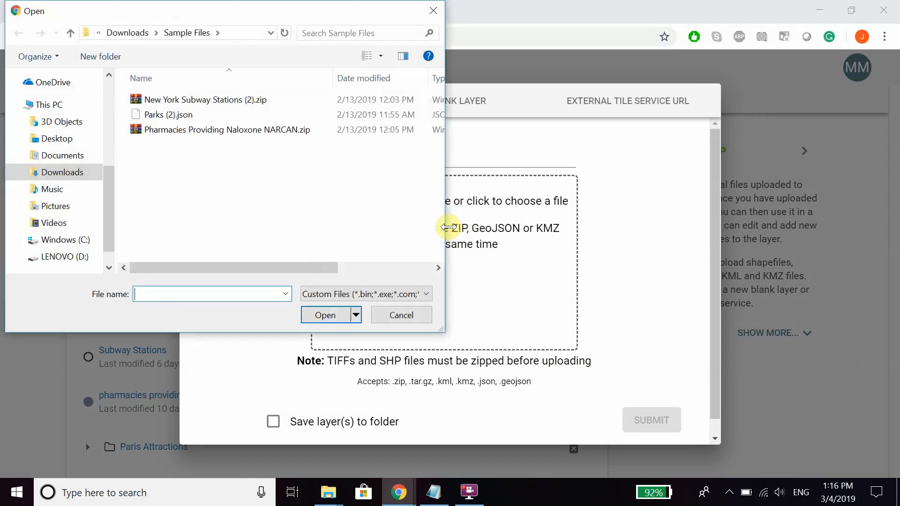
pyautogui.click(206, 101)
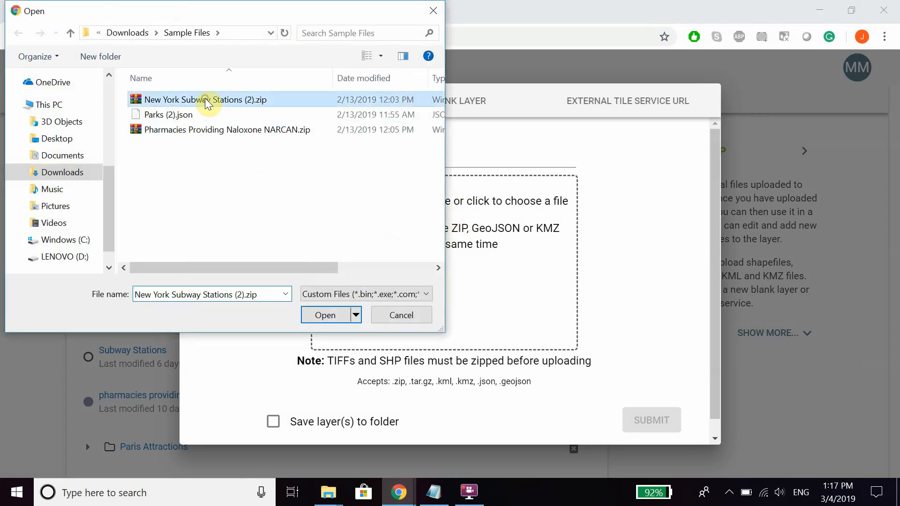
pyautogui.keyDown('shift'); pyautogui.click(221, 132); pyautogui.keyUp('shift')
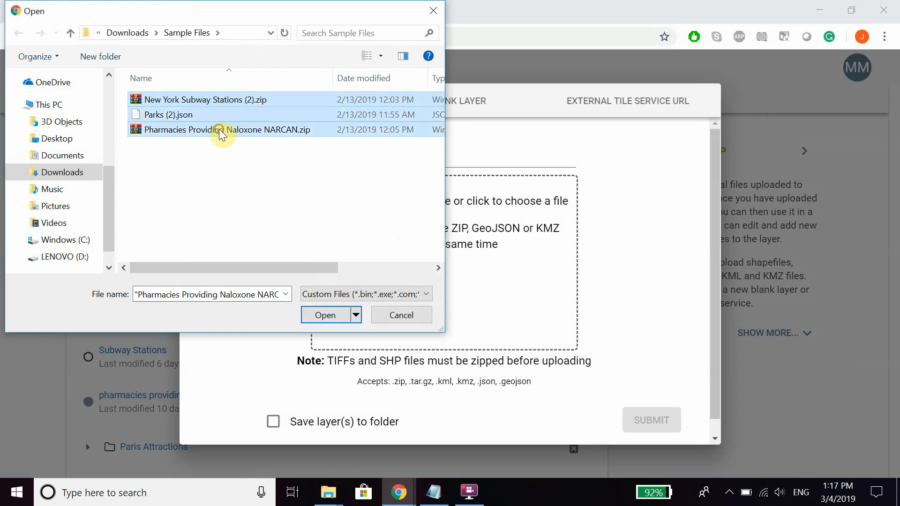
pyautogui.click(344, 317)
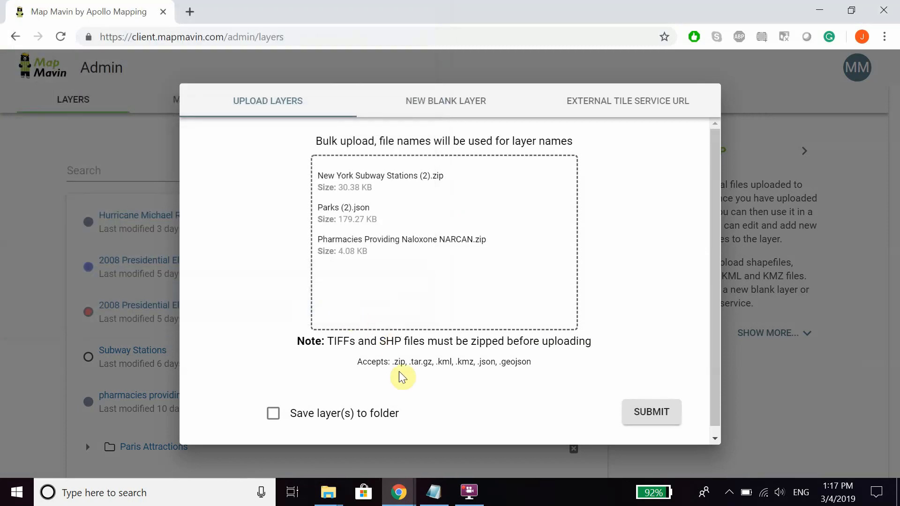
pyautogui.click(274, 414)
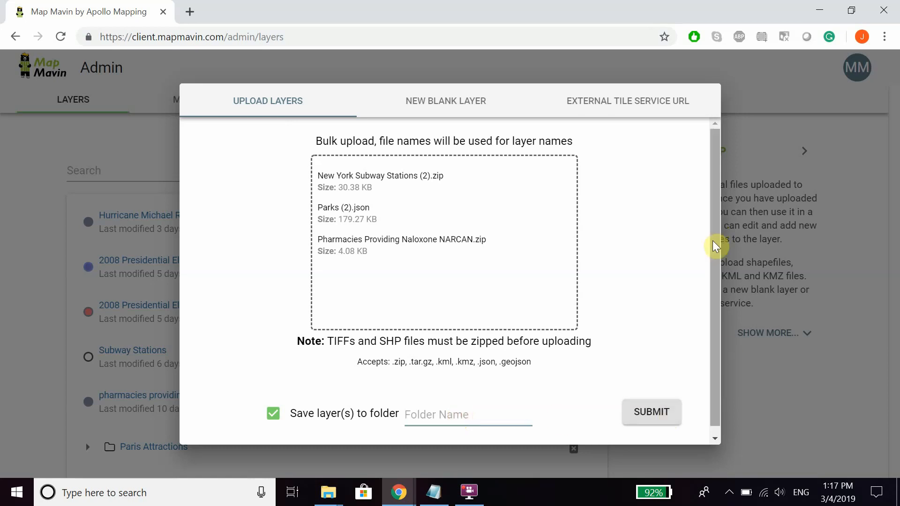
pyautogui.click(806, 397)
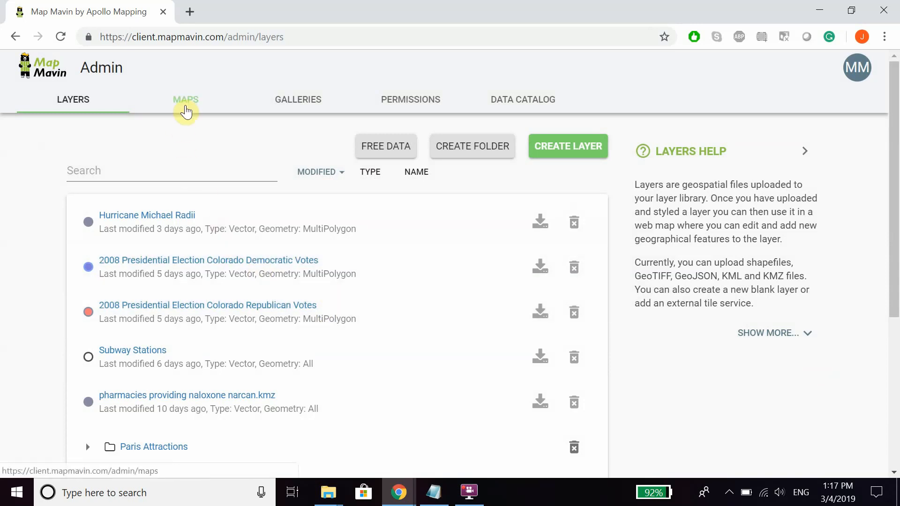
# Create a new web map containing the 2008 Presidential Election Colorado Democratic Votes and Republican Votes layers.
pyautogui.click(186, 104)
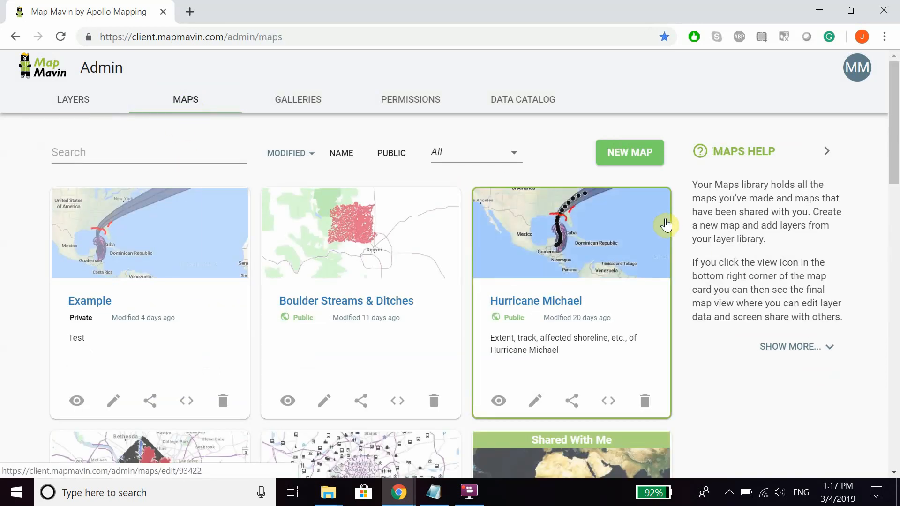
pyautogui.click(635, 153)
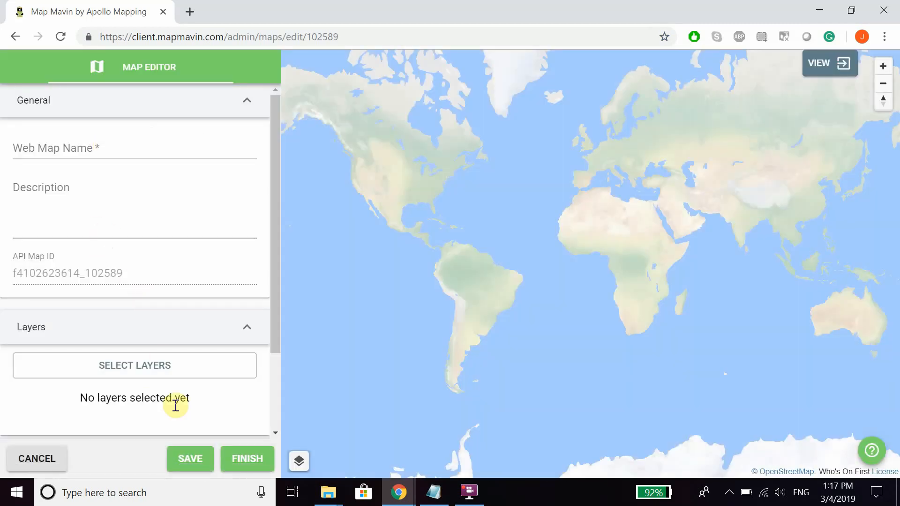
pyautogui.click(148, 368)
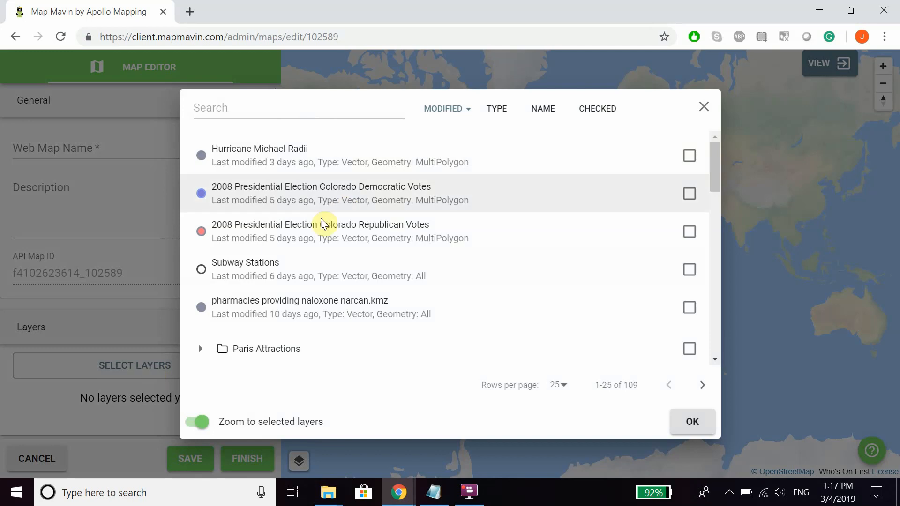
pyautogui.click(689, 194)
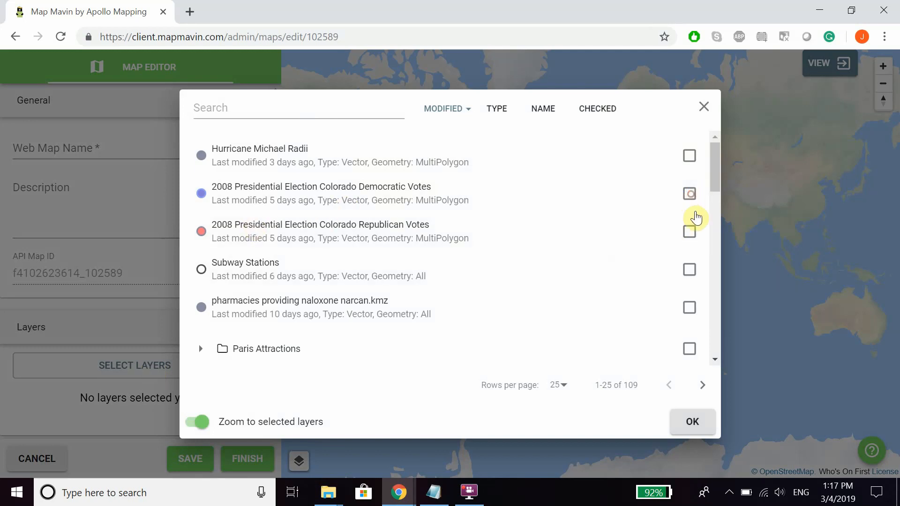
pyautogui.click(690, 237)
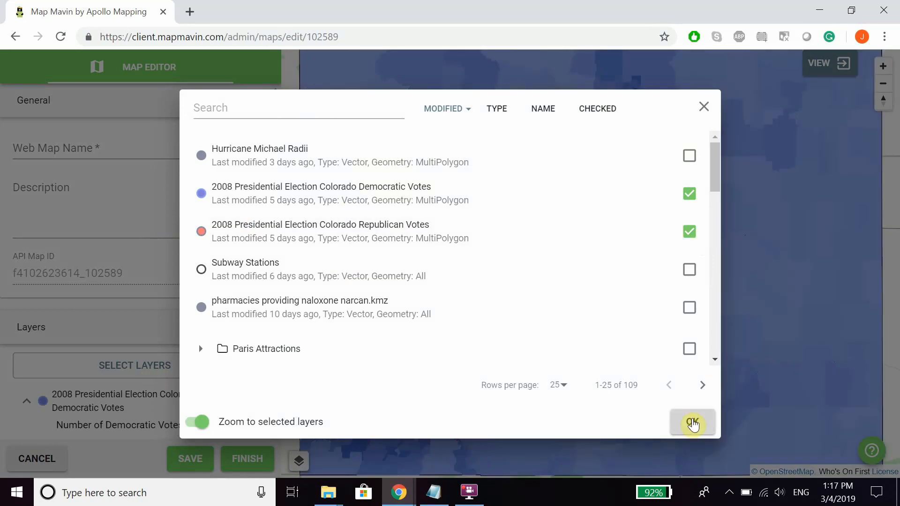
pyautogui.click(692, 417)
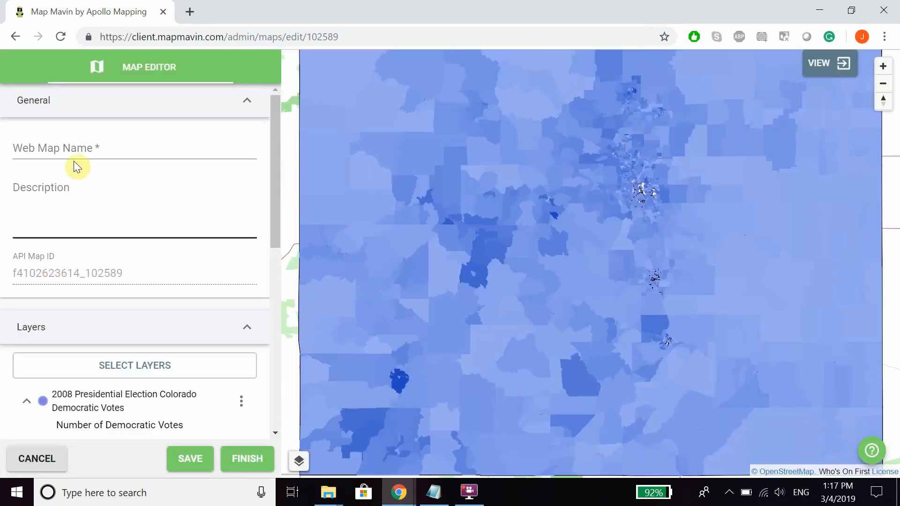
# Name the web map "2008 Presidential Election Stats" and describe it as "Stats from Colorado 2008 Presidential Election".
pyautogui.click(71, 149)
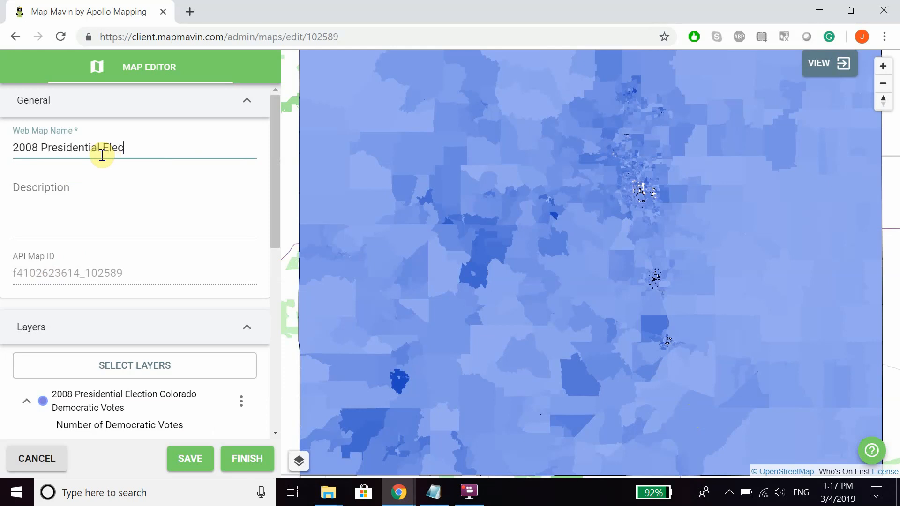
pyautogui.write('ts')
pyautogui.press('Tab')
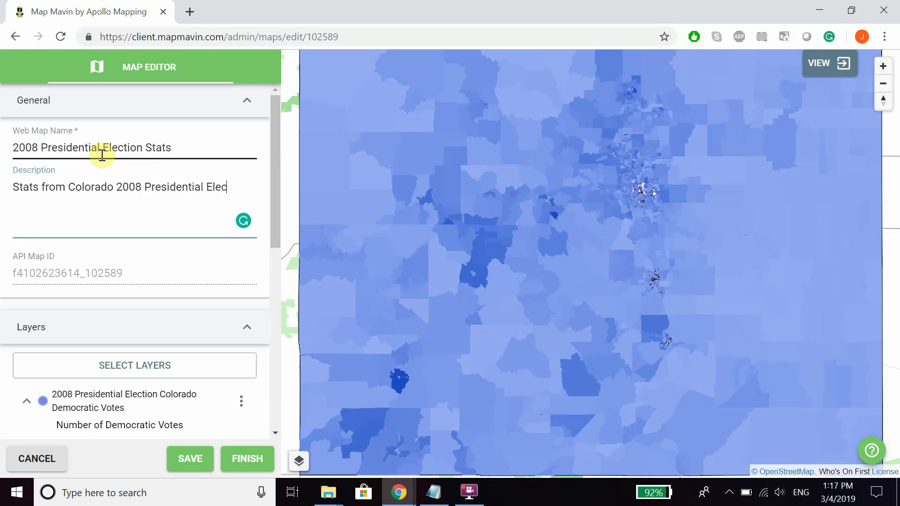
# Examine both layers' legends and compare the map with the Democratic Votes layer hidden and shown.
pyautogui.scroll(-3, 200, 262)
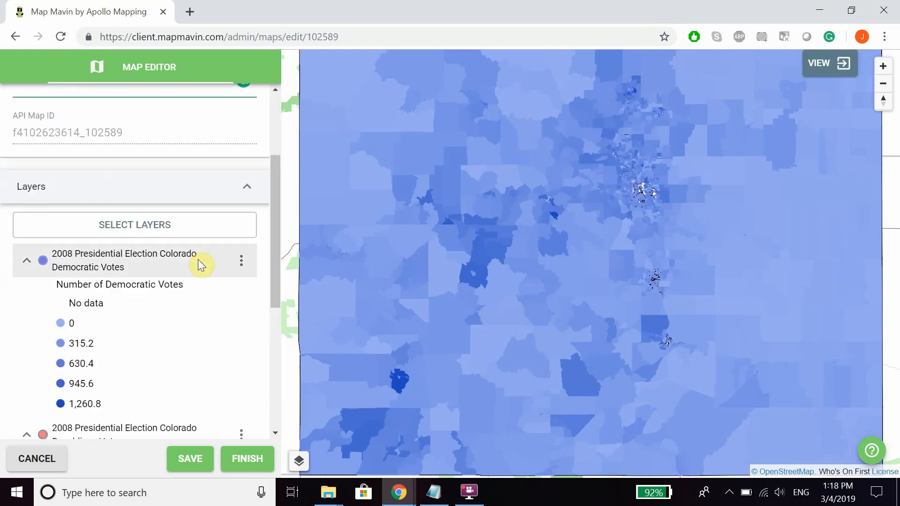
pyautogui.scroll(-6, 171, 253)
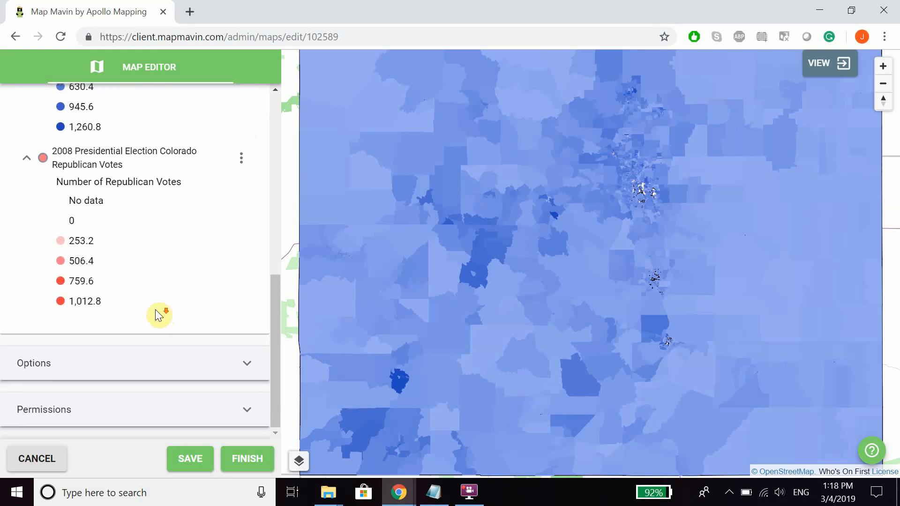
pyautogui.scroll(4, 159, 314)
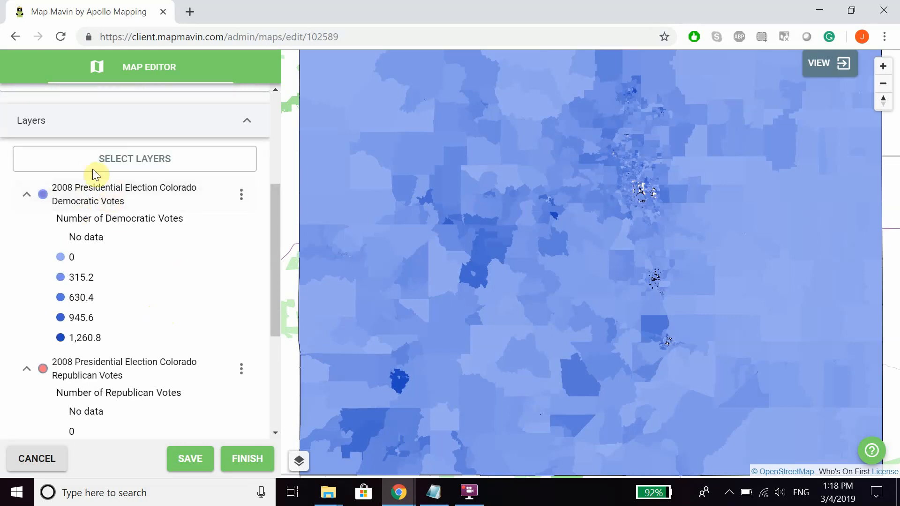
pyautogui.click(117, 192)
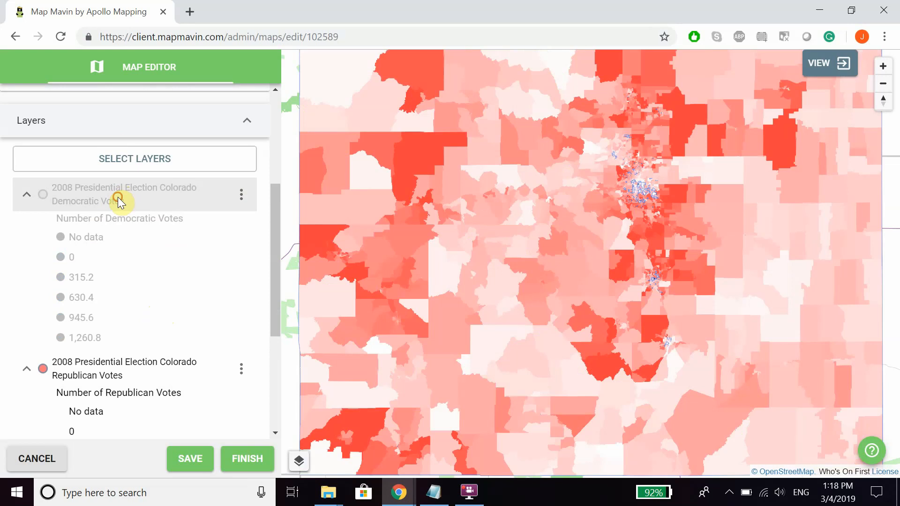
pyautogui.click(117, 196)
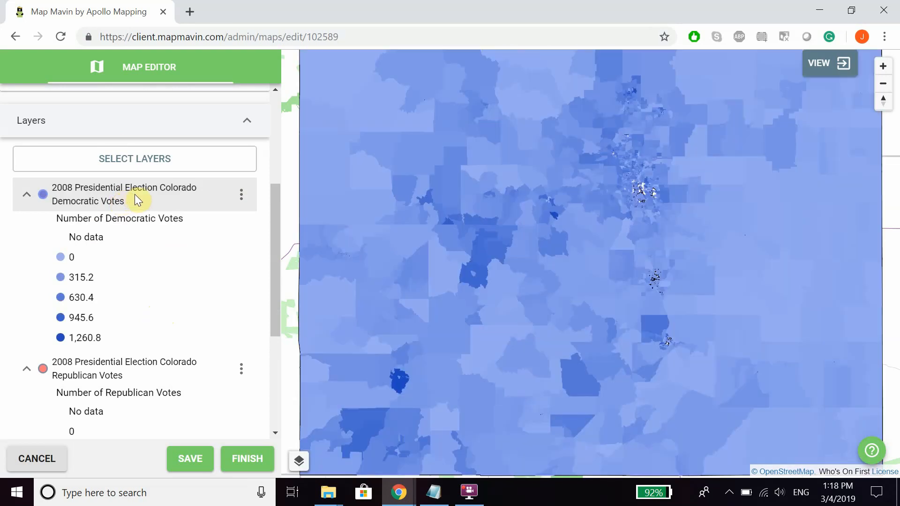
# Move the Democratic Votes layer below the Republican Votes layer in the map's layer order.
pyautogui.moveTo(135, 195); pyautogui.dragTo(74, 354)
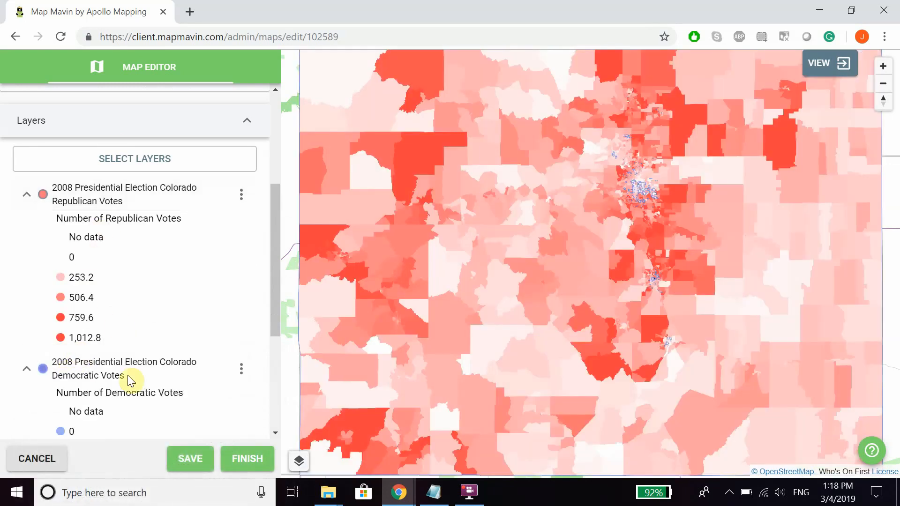
pyautogui.scroll(-3, 141, 281)
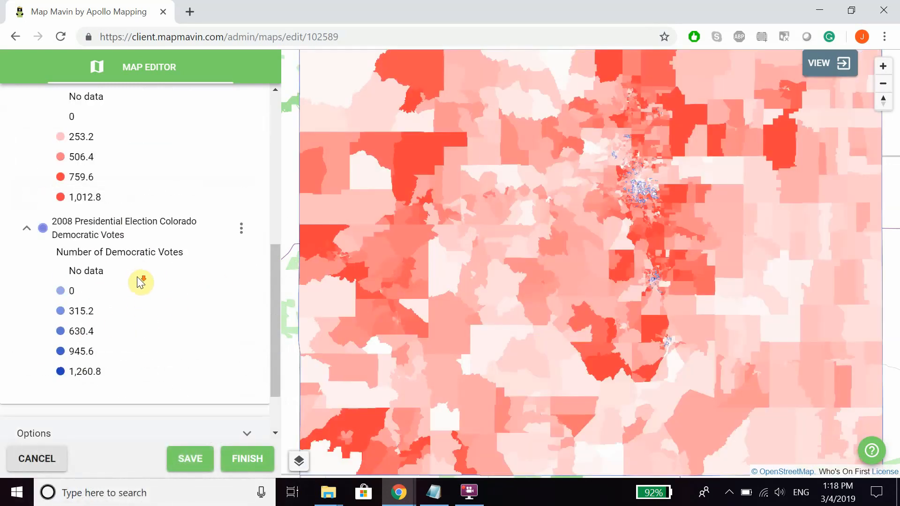
pyautogui.scroll(1, 142, 281)
pyautogui.scroll(4, 136, 287)
pyautogui.scroll(-2, 209, 237)
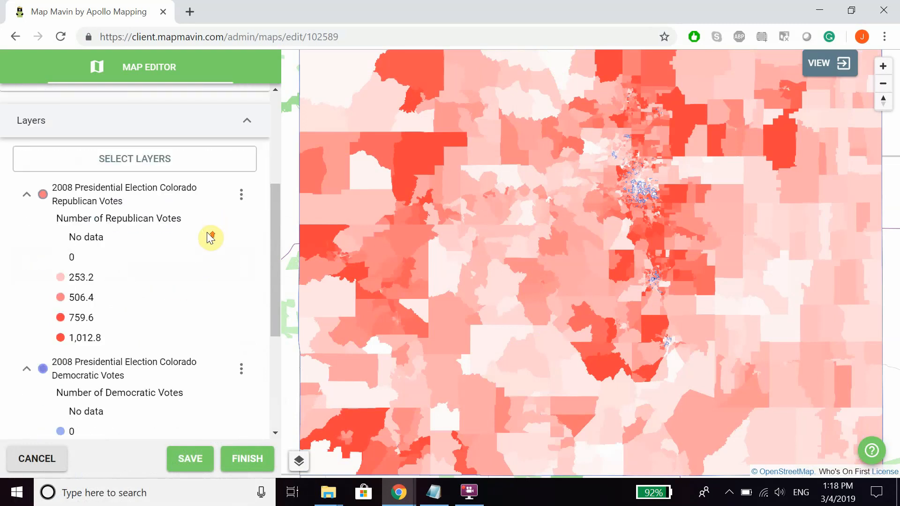
pyautogui.scroll(3, 252, 255)
# Collapse the layer list and review the map's options for screen sharing, legend, navigation, layer downloads and SQL queries.
pyautogui.click(250, 265)
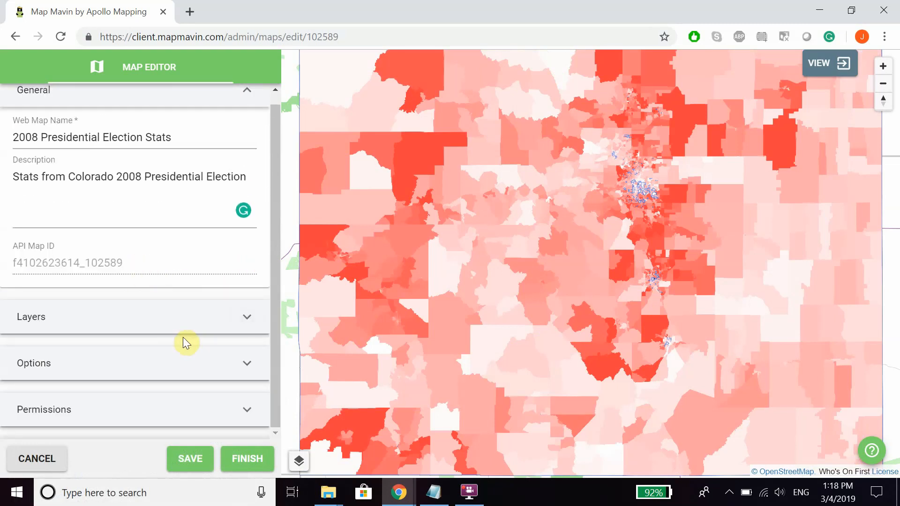
pyautogui.click(243, 365)
pyautogui.scroll(-3, 155, 291)
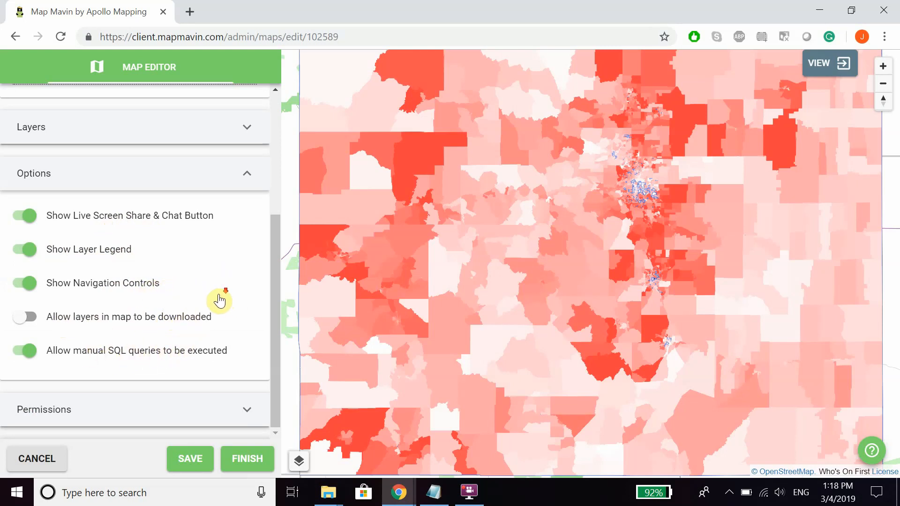
pyautogui.click(253, 180)
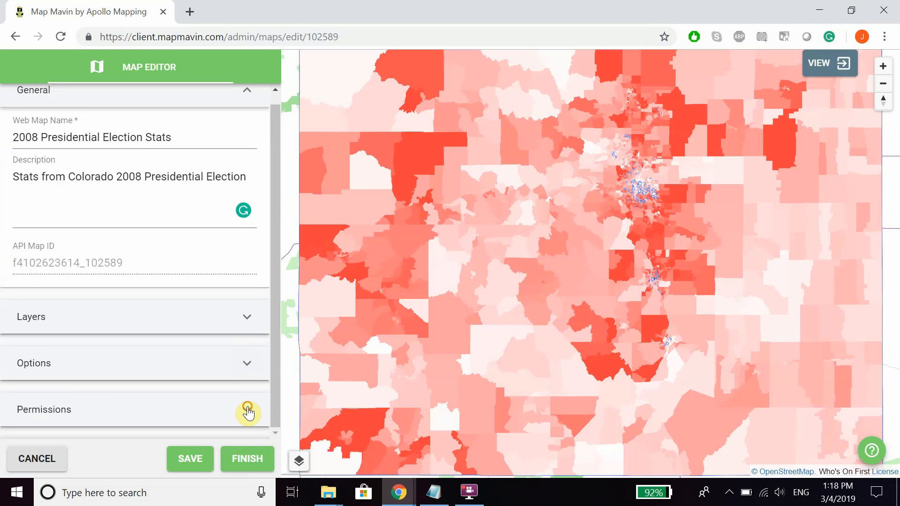
# Review the map's private and public permission choices and the Read and Edit access types for invited users, keeping Read.
pyautogui.click(247, 411)
pyautogui.click(162, 308)
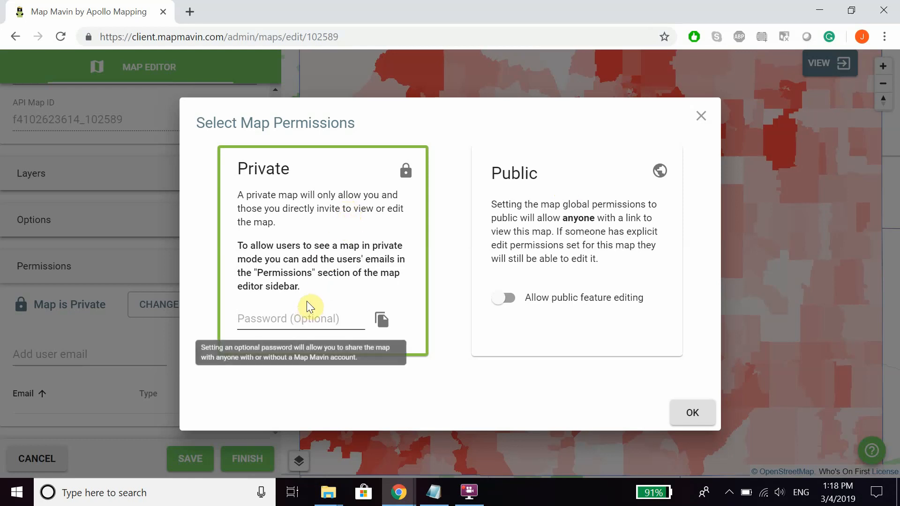
pyautogui.click(150, 257)
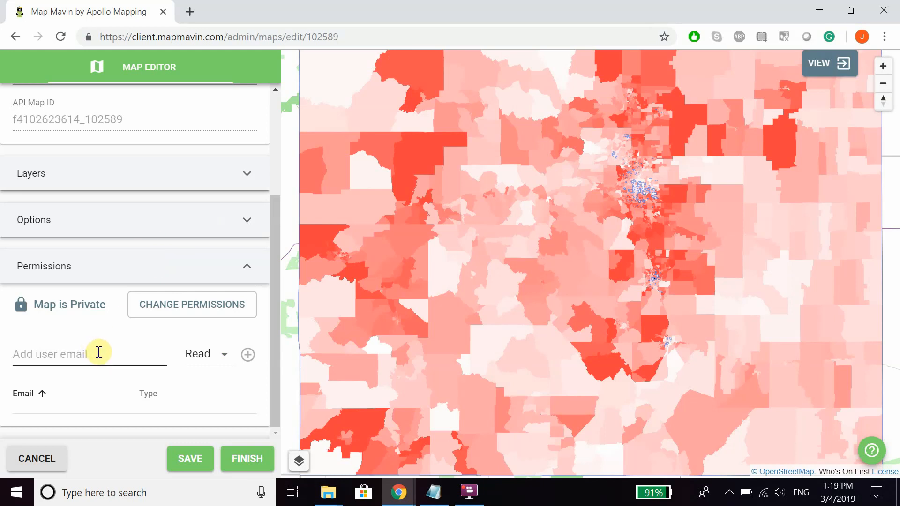
pyautogui.click(212, 362)
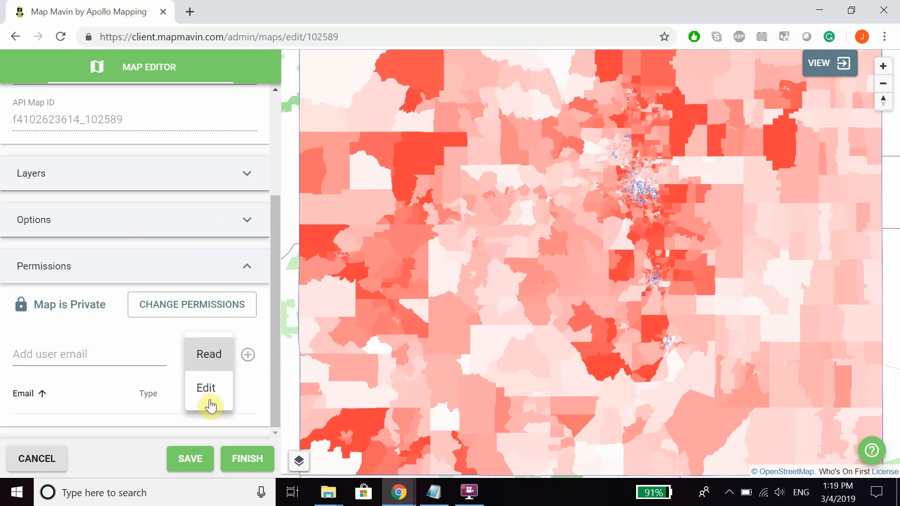
pyautogui.click(194, 353)
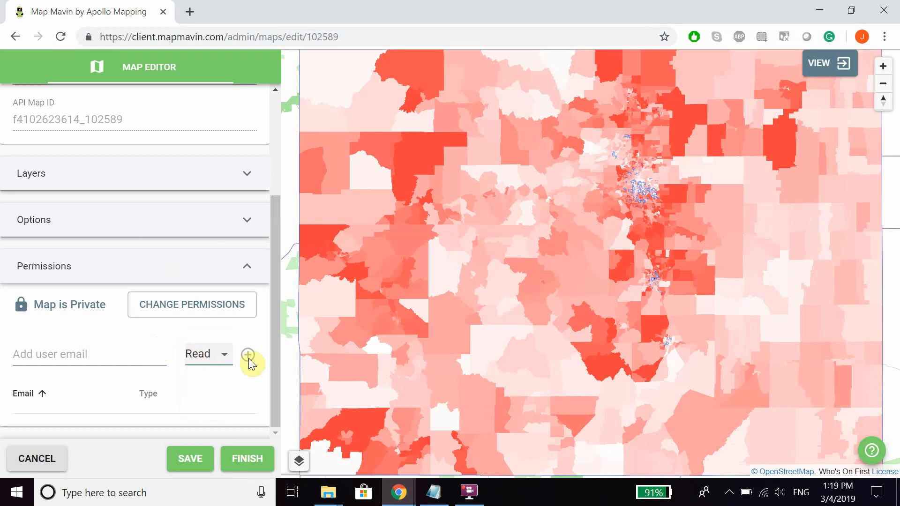
# Save the 2008 Presidential Election Stats web map and open it in the map viewer.
pyautogui.click(248, 267)
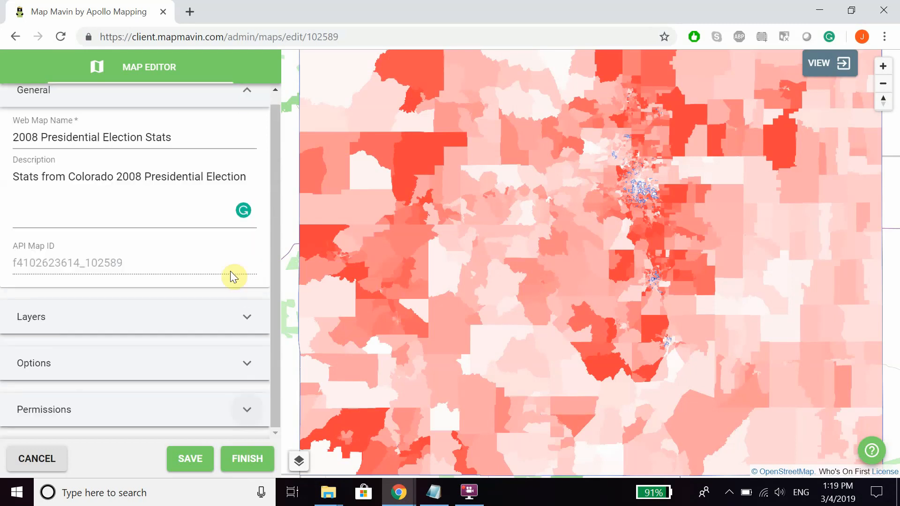
pyautogui.scroll(1, 187, 300)
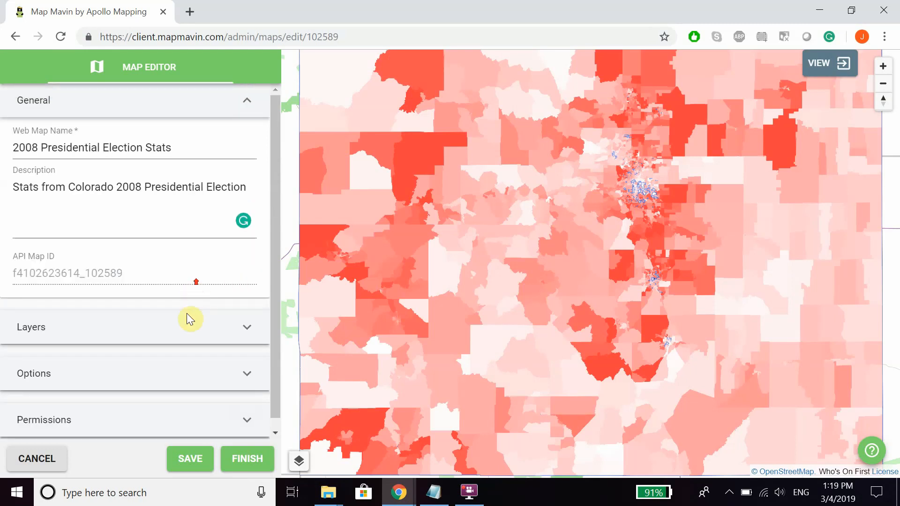
pyautogui.click(184, 457)
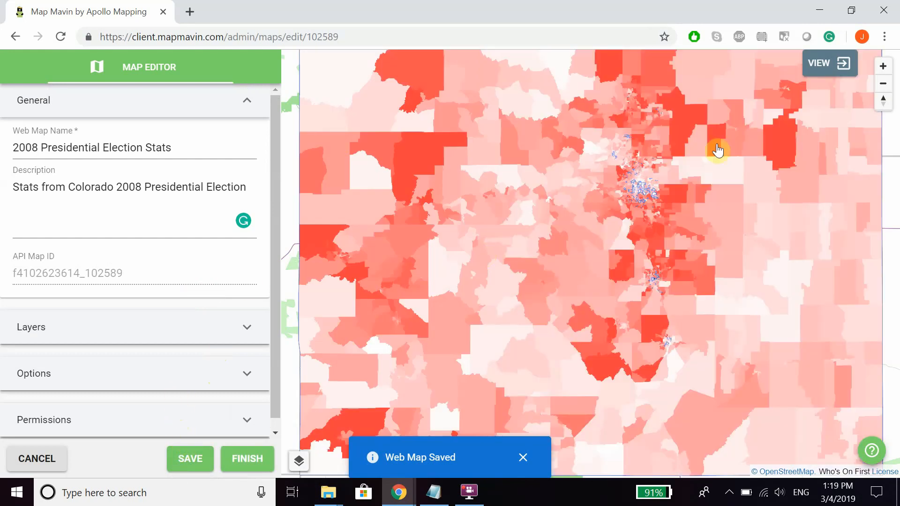
pyautogui.click(827, 63)
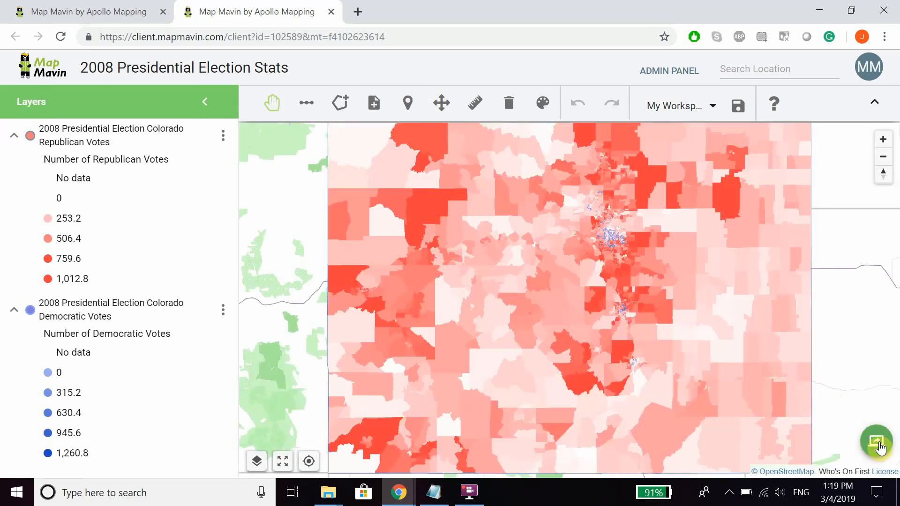
# Start a screen share session on the map and send the chat message "Hey" to its participants.
pyautogui.click(874, 445)
pyautogui.click(746, 193)
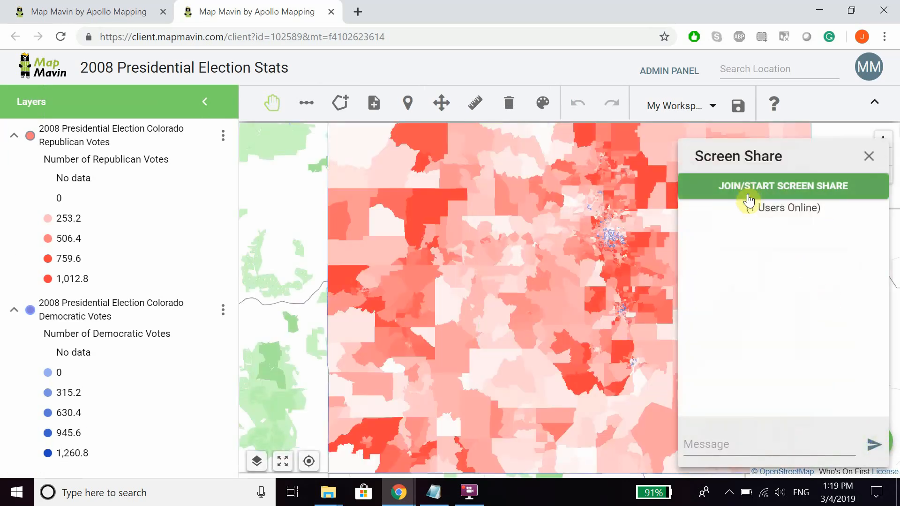
pyautogui.click(739, 443)
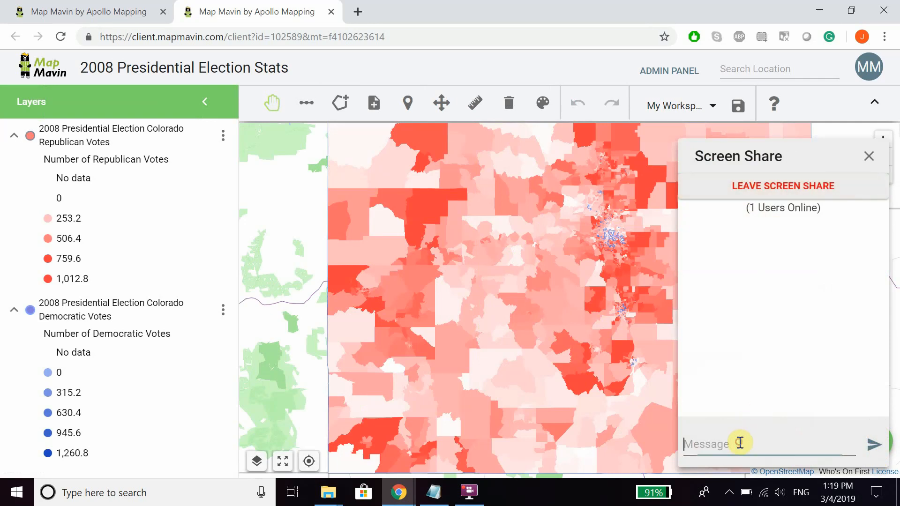
pyautogui.moveTo(762, 209)
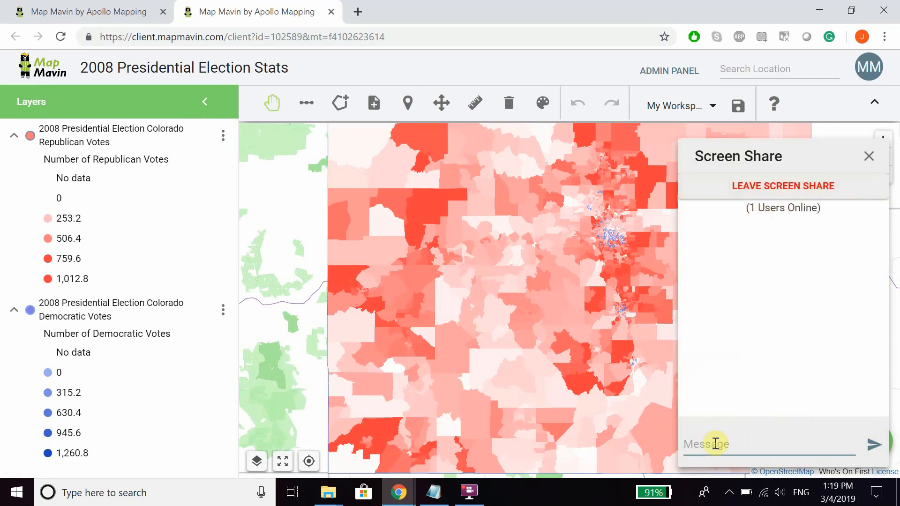
pyautogui.press('Return')
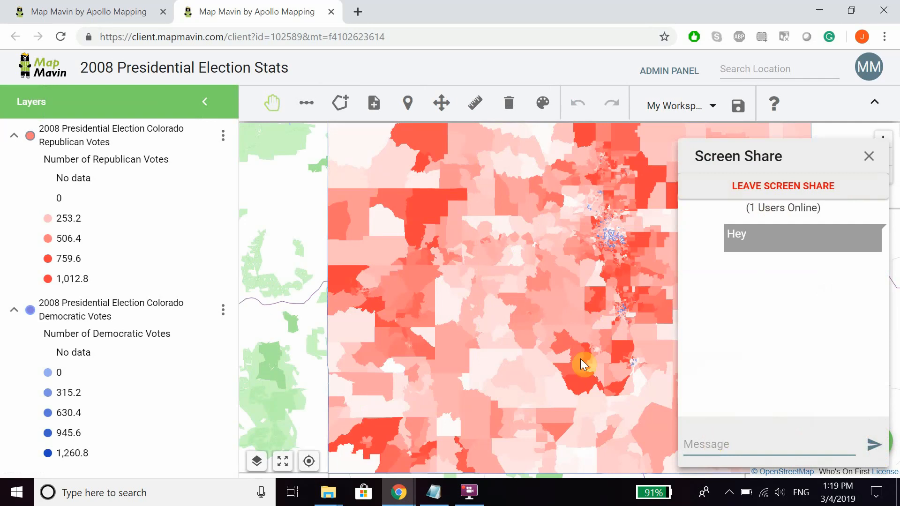
pyautogui.moveTo(562, 275); pyautogui.dragTo(454, 265)
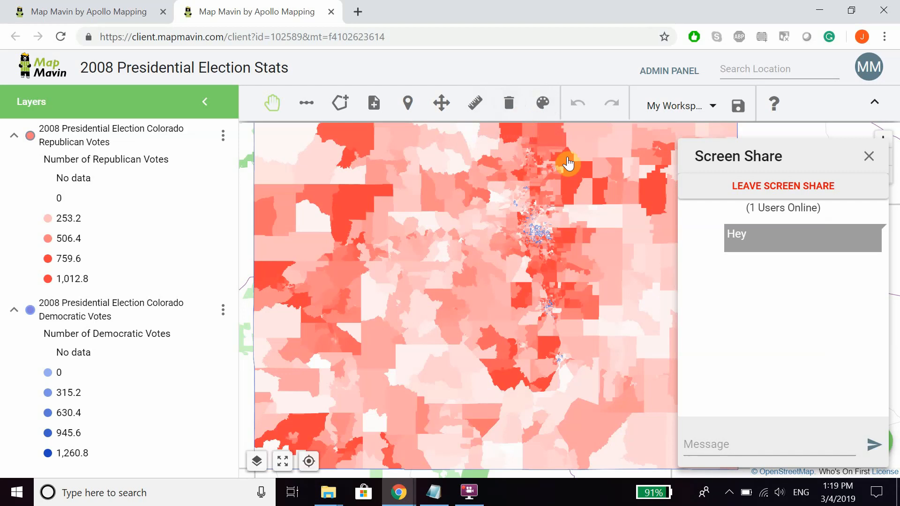
pyautogui.moveTo(563, 298)
pyautogui.mouseDown()
pyautogui.moveTo(522, 275)
pyautogui.moveTo(526, 307)
pyautogui.moveTo(544, 317)
pyautogui.moveTo(554, 297)
pyautogui.moveTo(555, 310)
pyautogui.mouseUp()
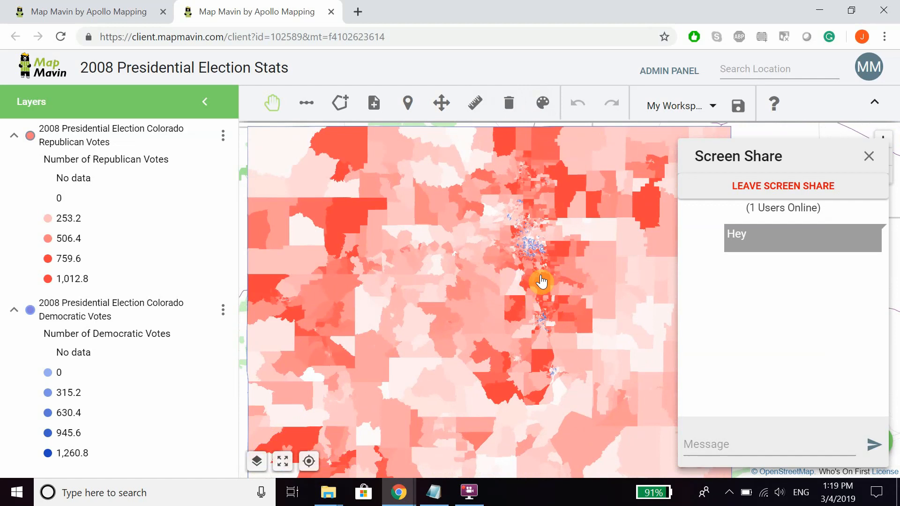
pyautogui.moveTo(570, 301); pyautogui.dragTo(565, 286)
pyautogui.moveTo(558, 277)
pyautogui.mouseDown()
pyautogui.moveTo(566, 289)
pyautogui.moveTo(545, 286)
pyautogui.mouseUp()
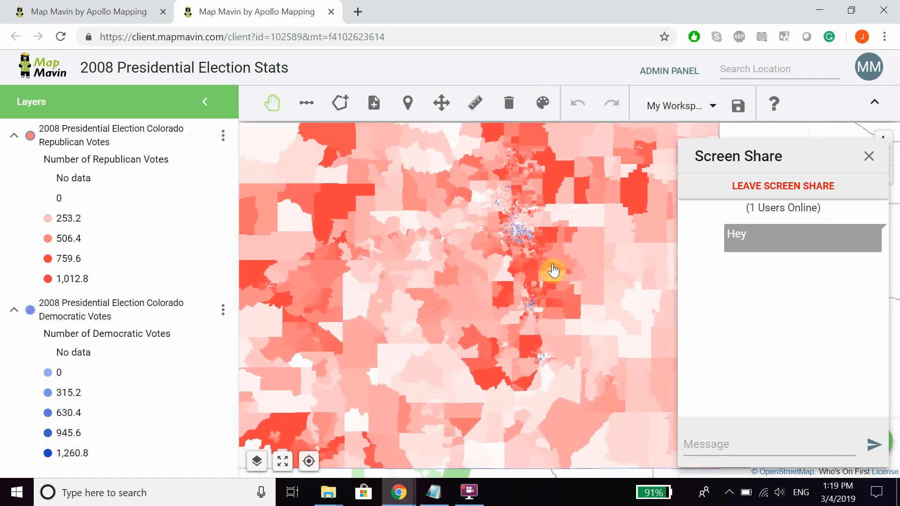